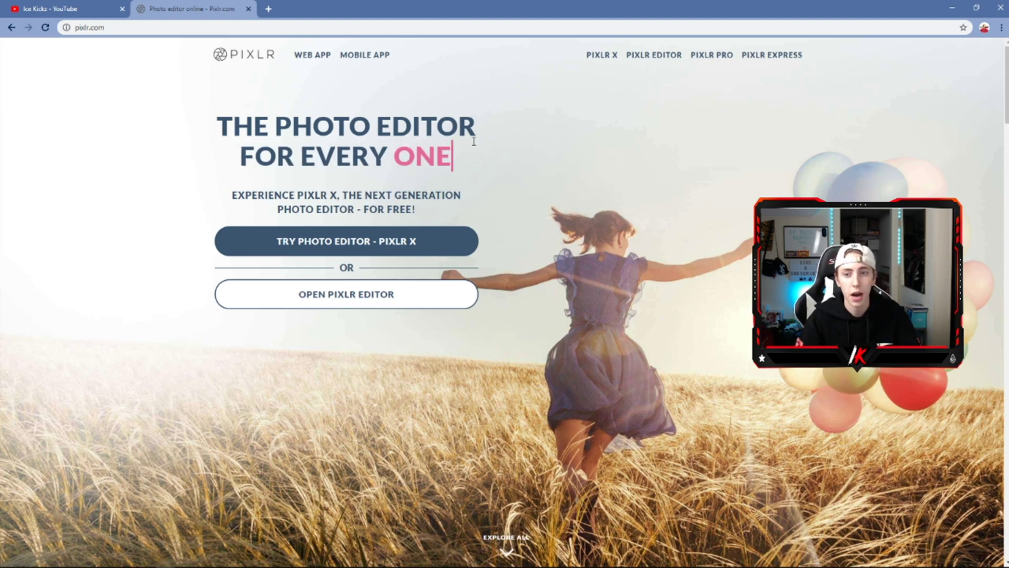
Step: Launch the classic Pixlr Editor and allow Flash to run on pixlr.com
left_click(348, 292)
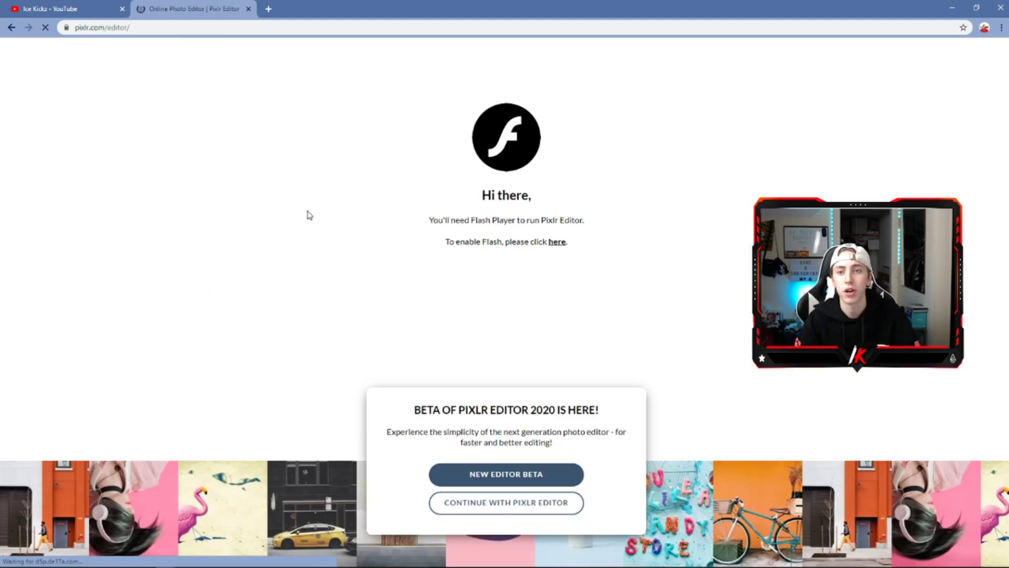
left_click(490, 502)
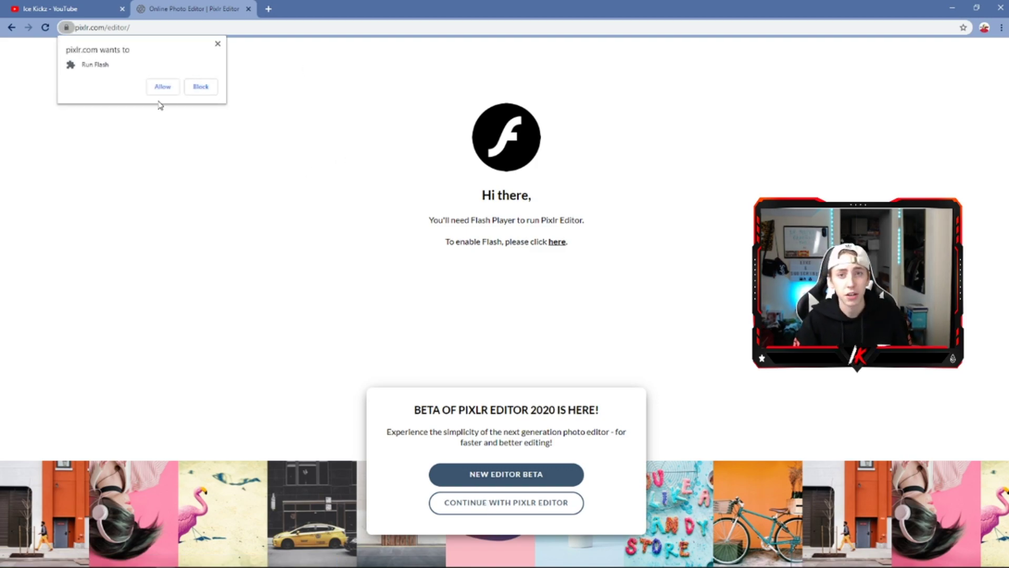
left_click(159, 87)
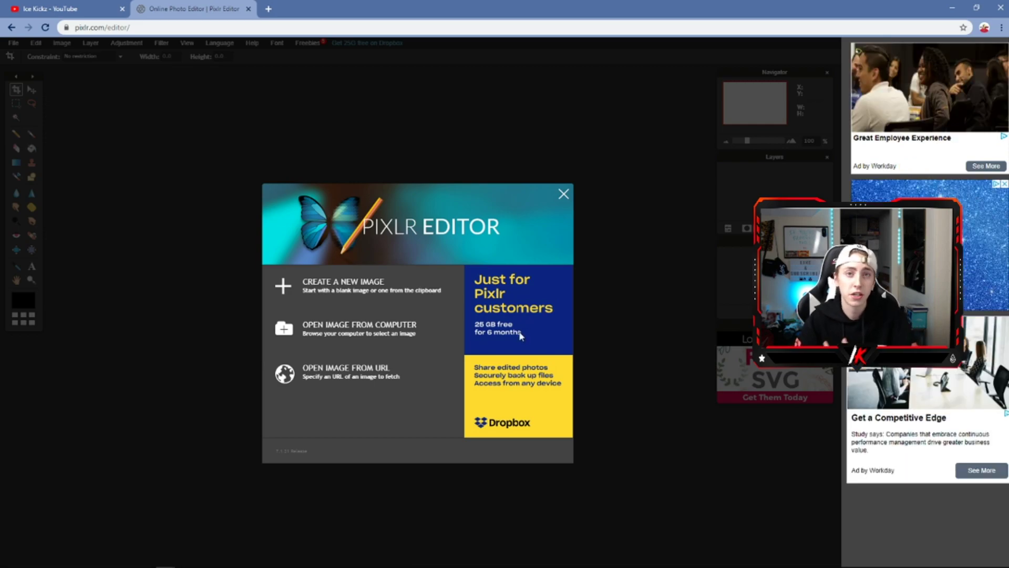
Step: Open the 2048x1056 legendofthewhitesnakelady_background image from the Desktop
left_click(363, 330)
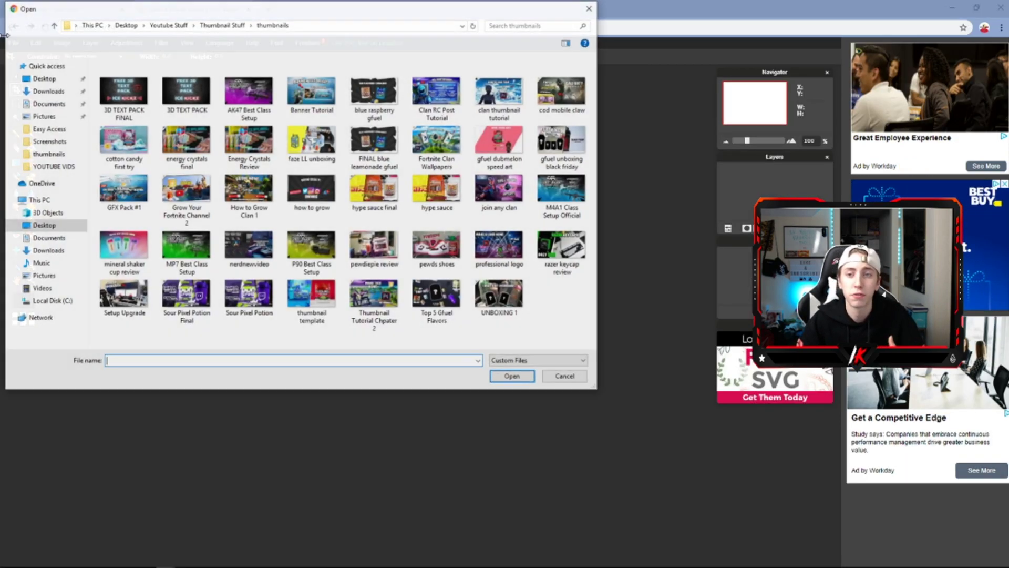
left_click(31, 78)
scroll(315, 210, "down", 3)
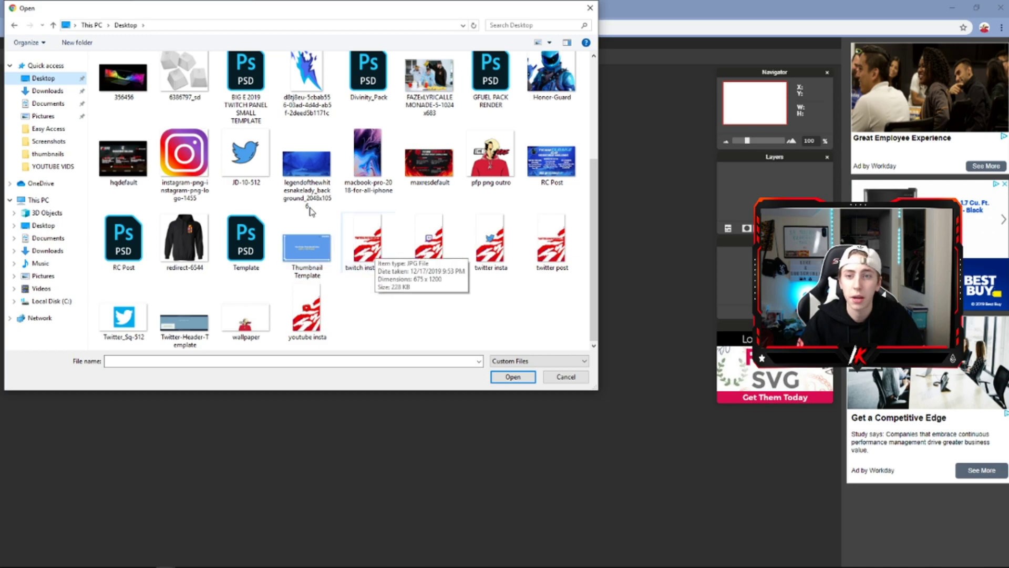
left_click(308, 172)
double_click(308, 172)
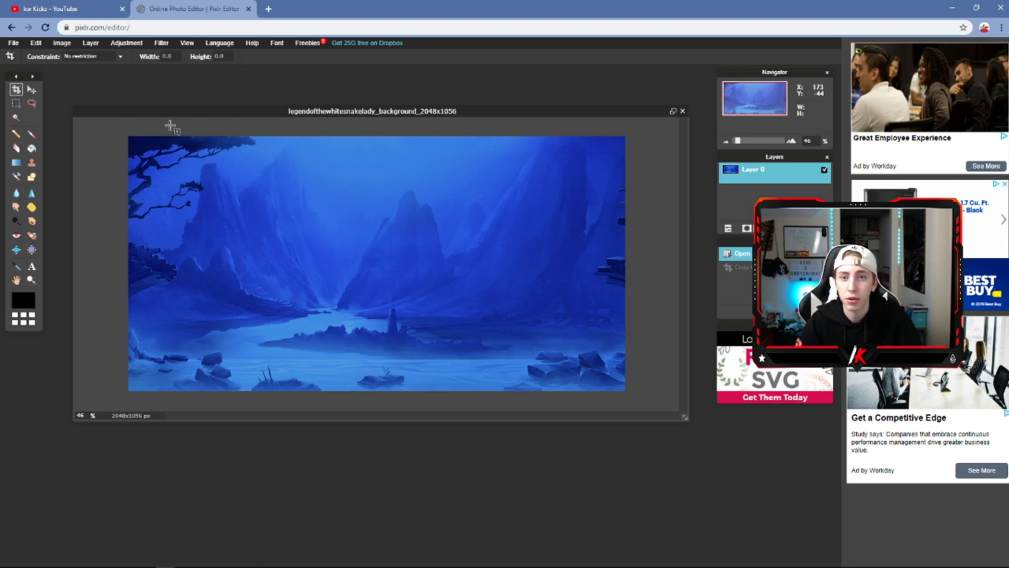
Step: Crop the mountain background to a 1798x1054 area, trimming both sides
left_click_drag(165, 136, 600, 414)
key("Return")
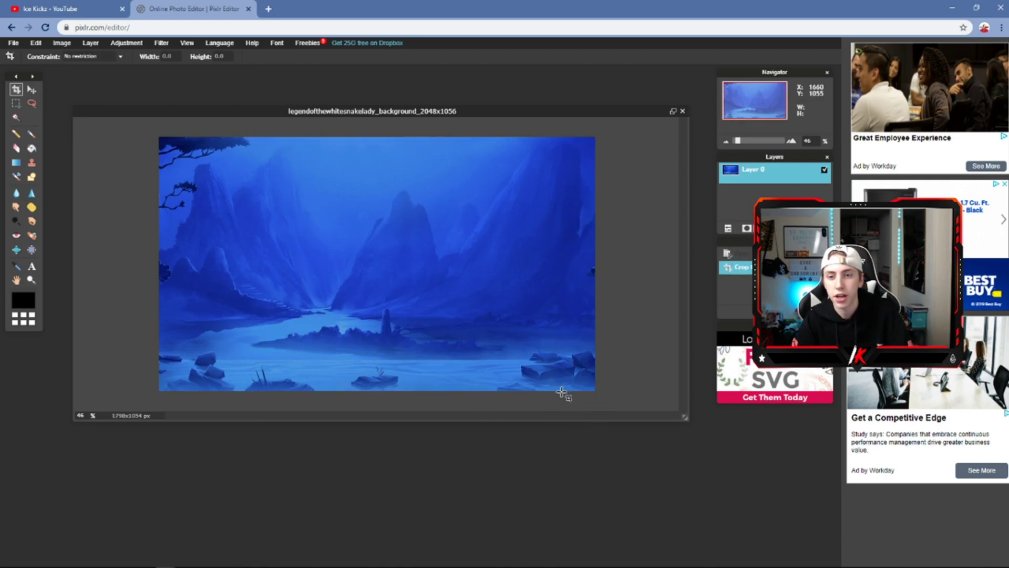
left_click(32, 89)
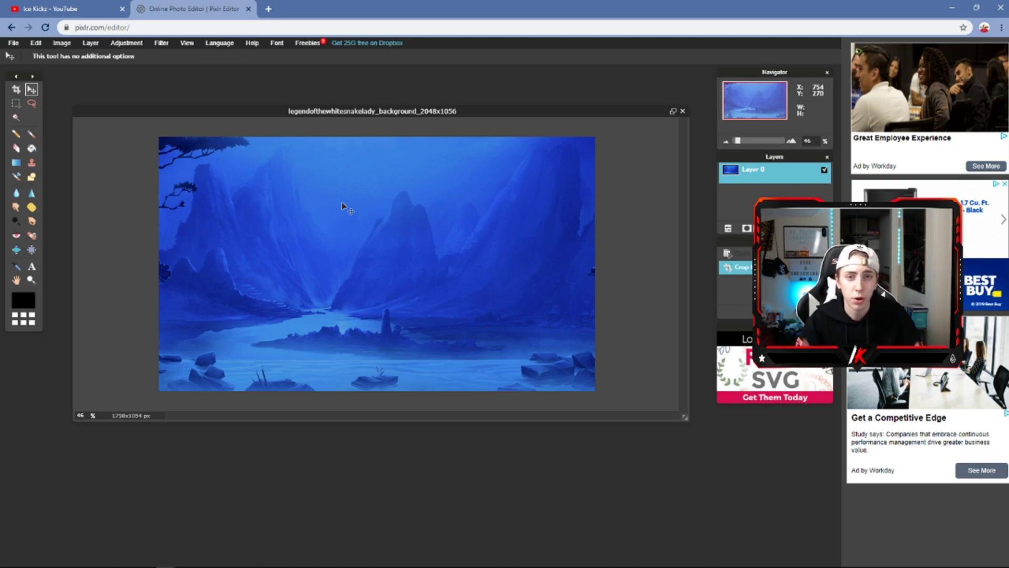
left_click(32, 269)
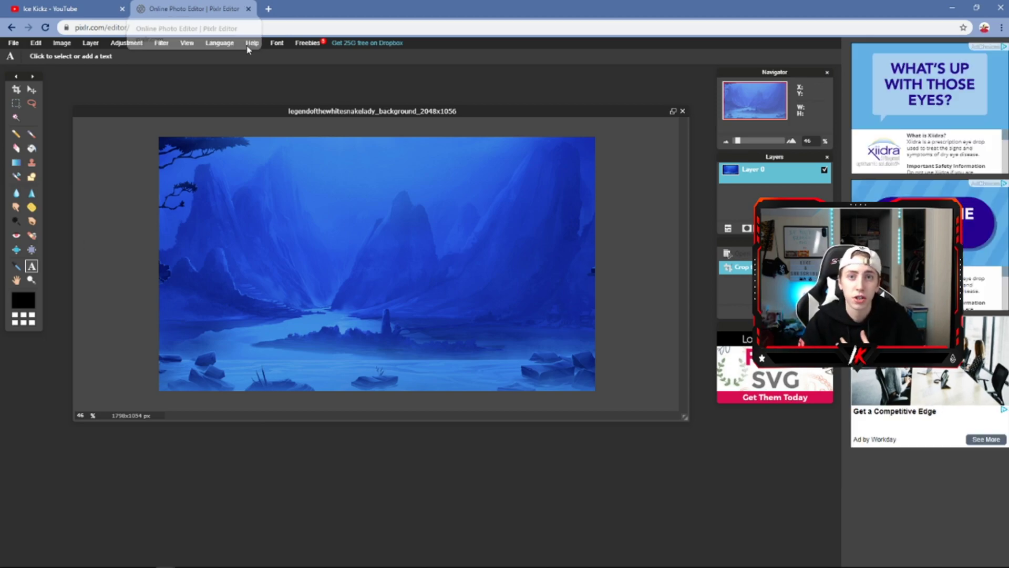
Step: Add the hooded cloak logo PNG as a new layer and move it toward the upper left
left_click(91, 43)
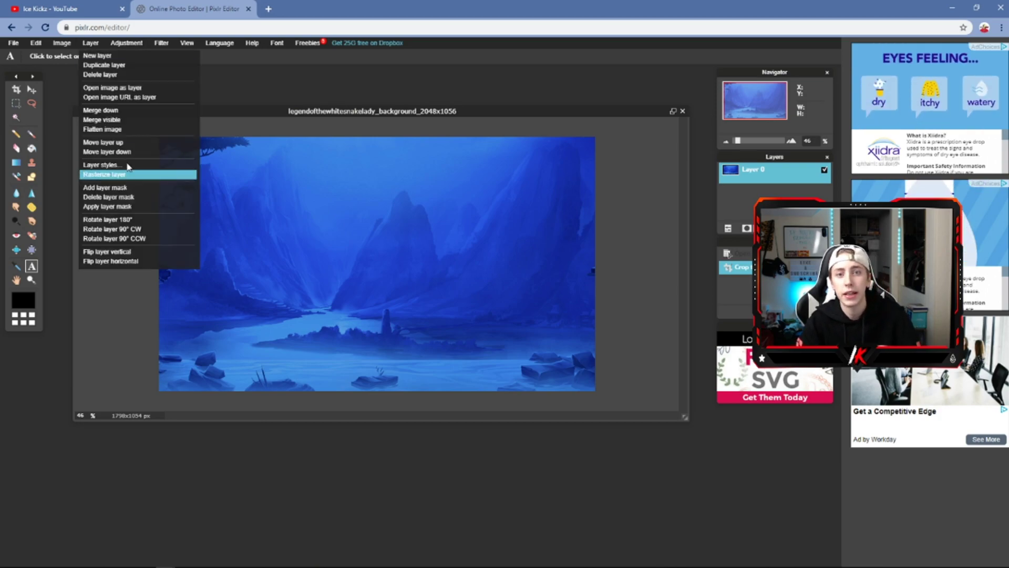
left_click(111, 90)
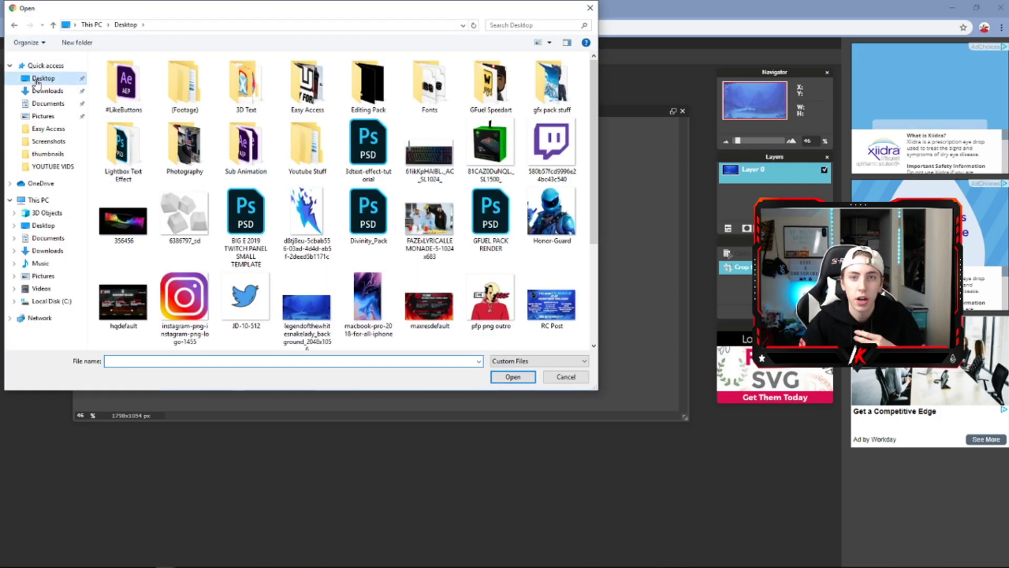
double_click(315, 152)
double_click(488, 244)
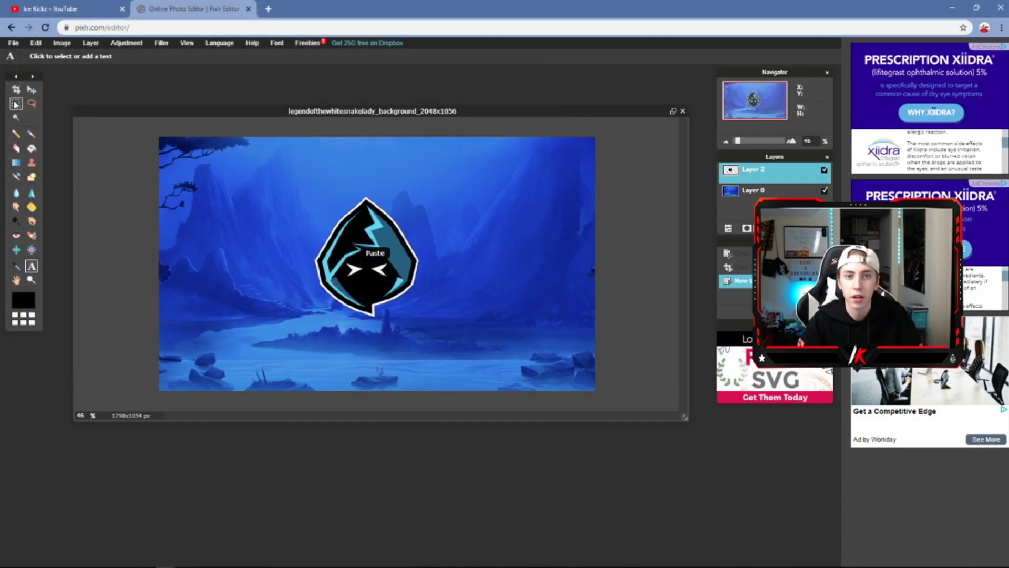
left_click(32, 90)
left_click_drag(395, 286, 288, 235)
Step: Free-transform the logo to about half size and place it in the top-left corner
left_click(37, 43)
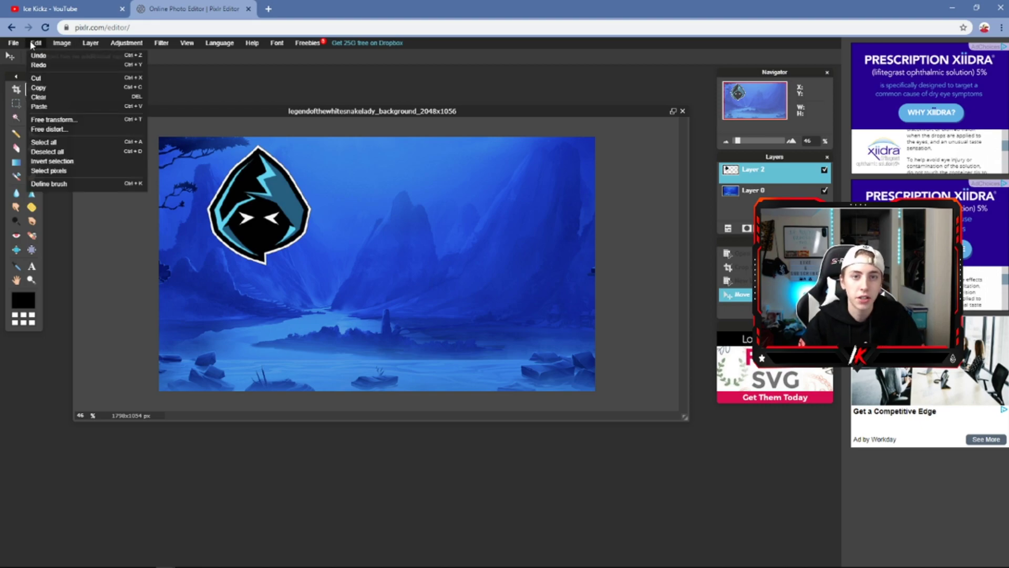
left_click(62, 120)
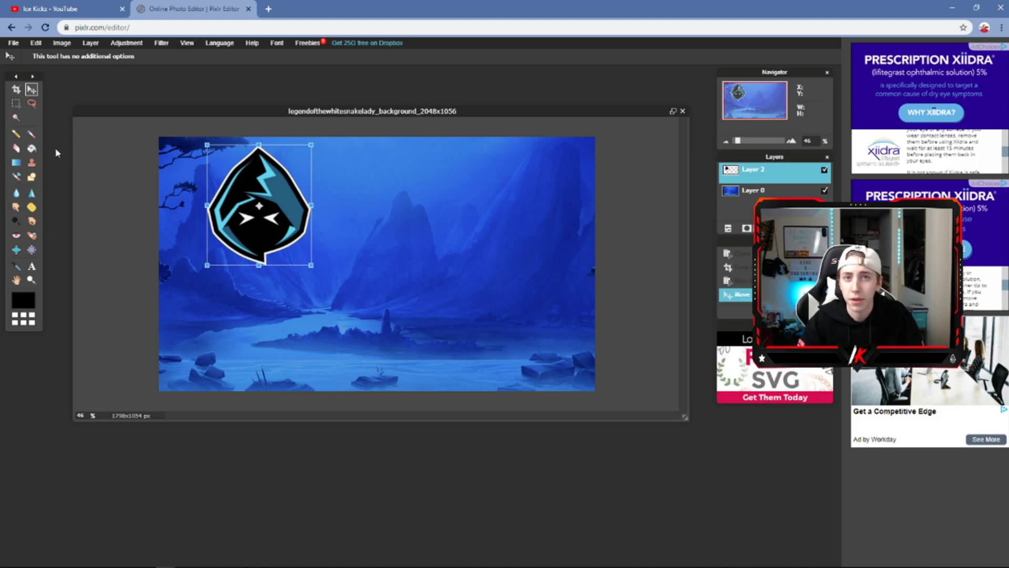
left_click_drag(312, 144, 284, 177)
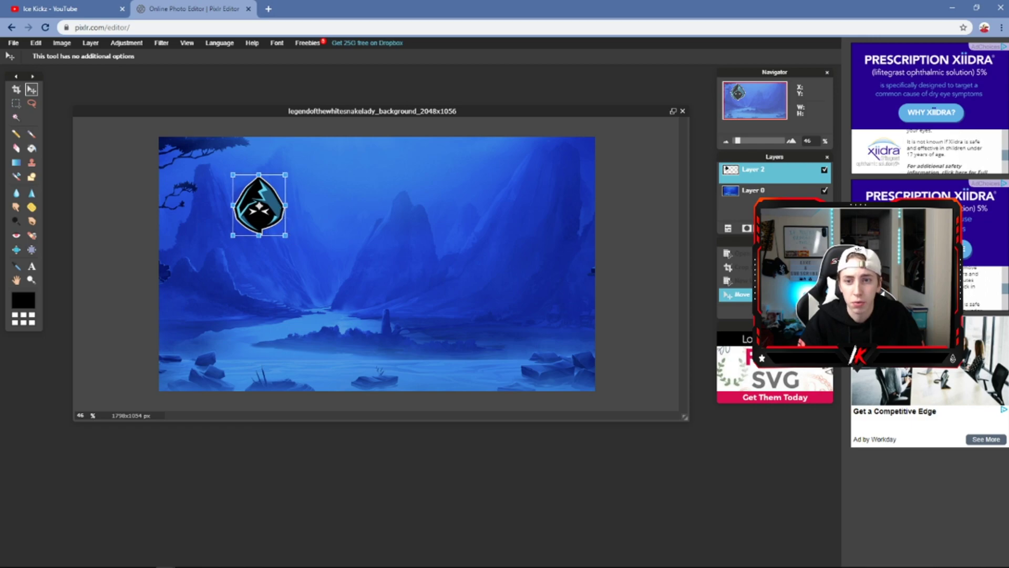
left_click_drag(267, 215, 219, 196)
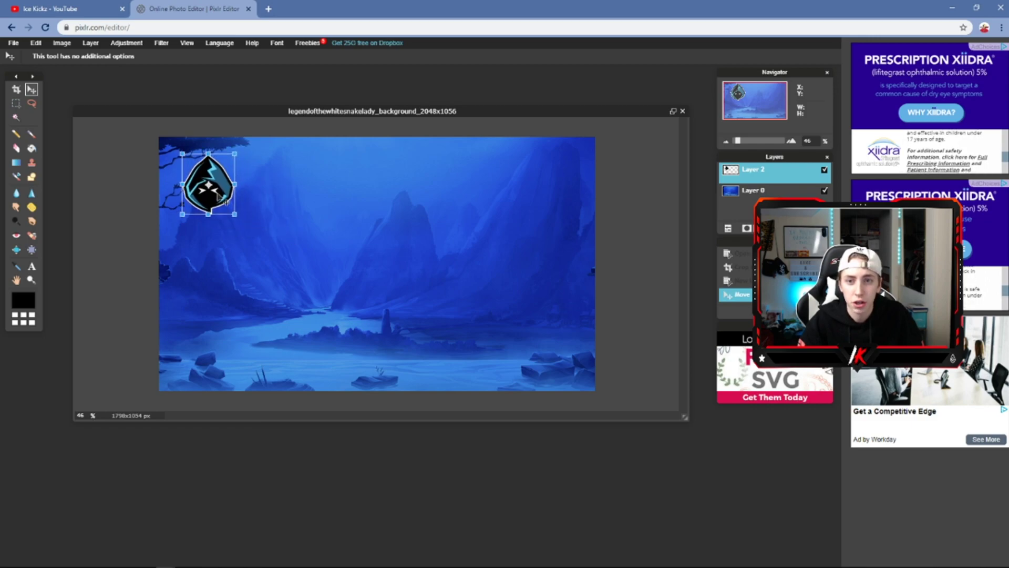
key("Return")
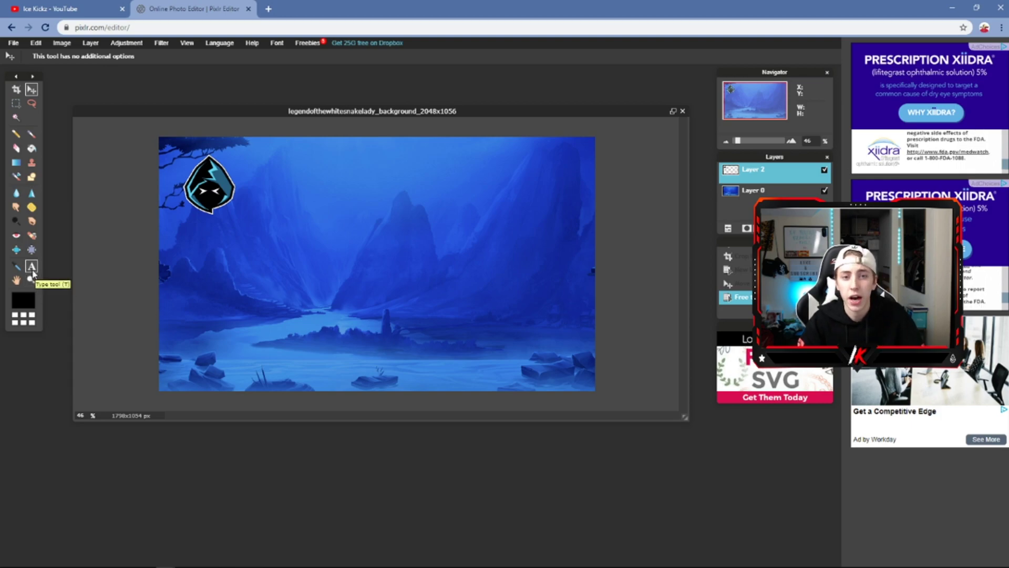
Step: Start a text layer beside the logo in Dream MMA font reading 'team'
left_click(32, 266)
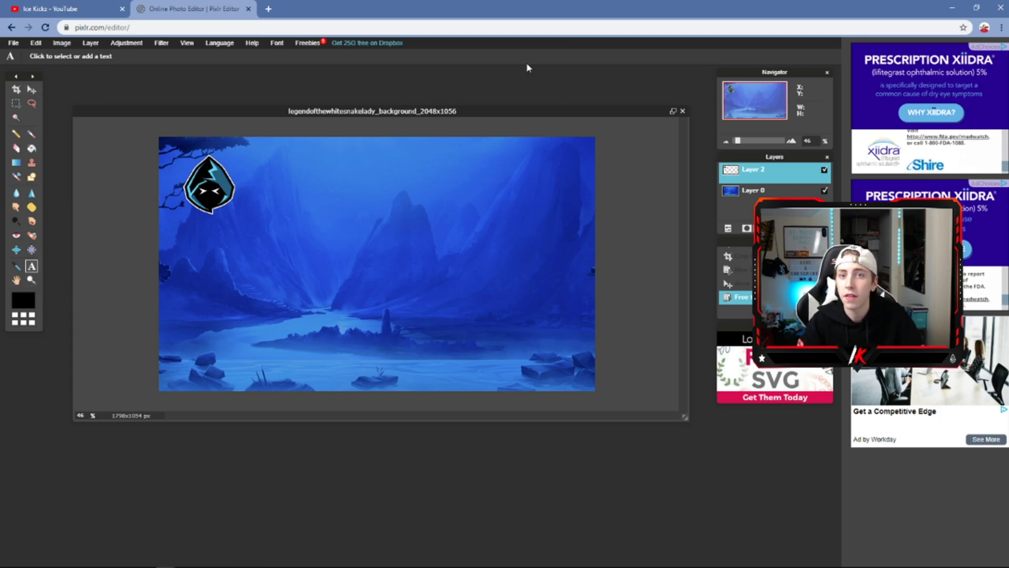
left_click(263, 200)
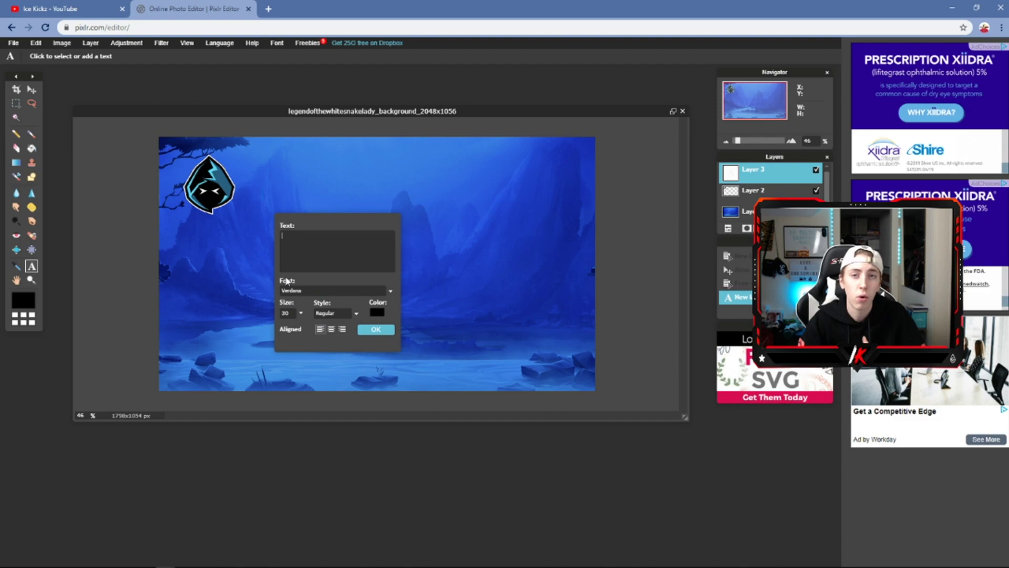
left_click(314, 292)
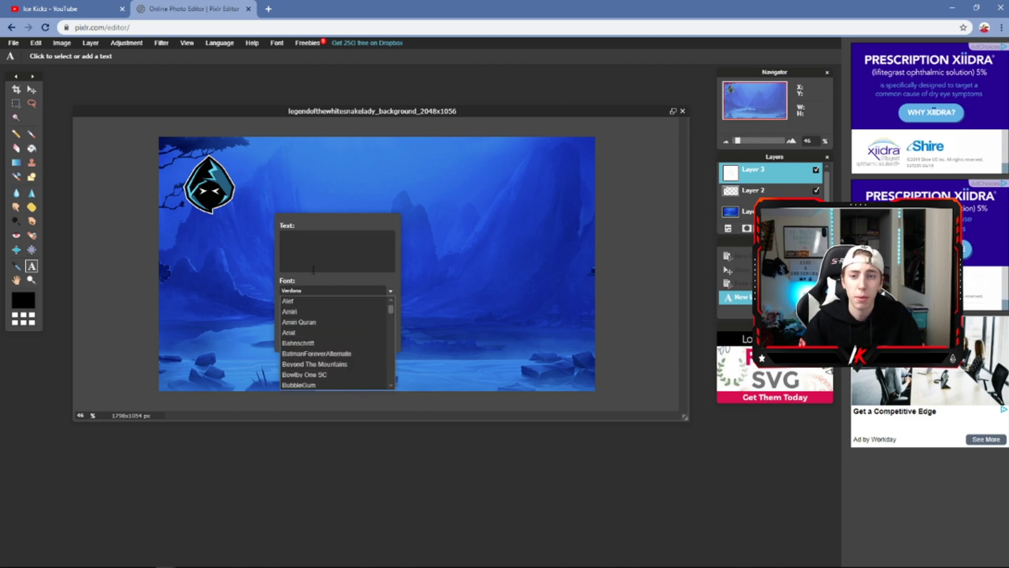
scroll(390, 314, "down", 10)
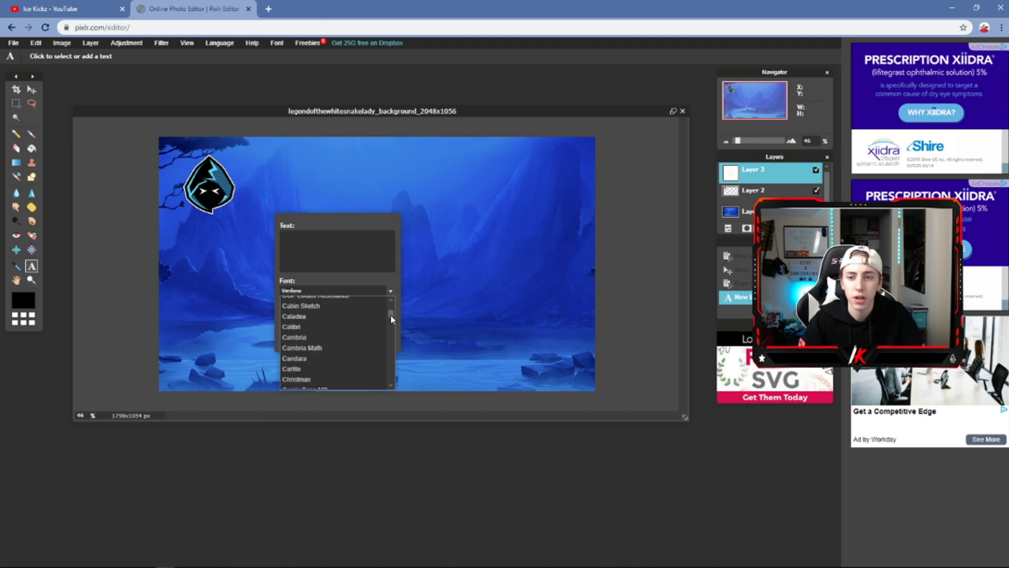
left_click(323, 324)
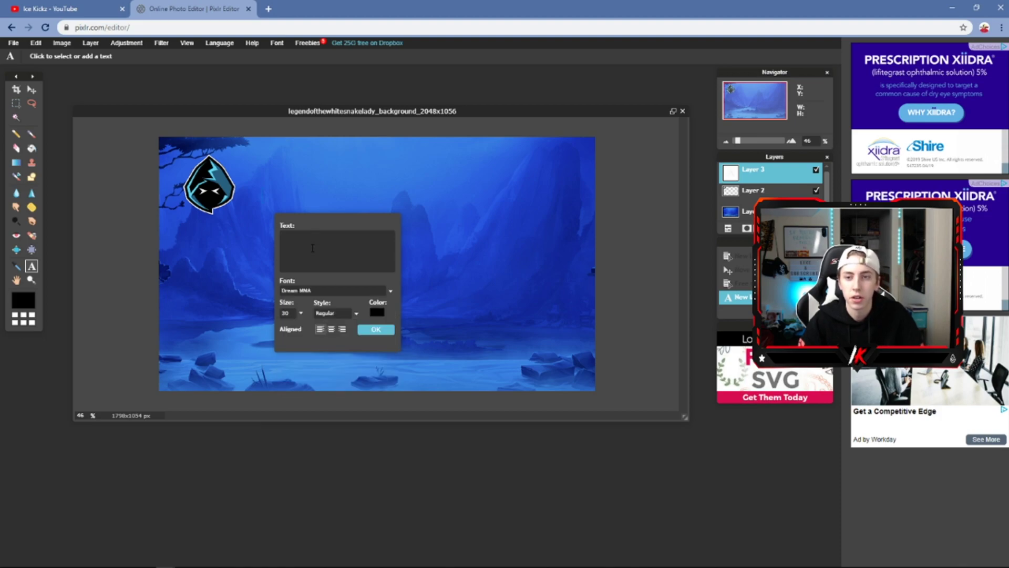
left_click(303, 245)
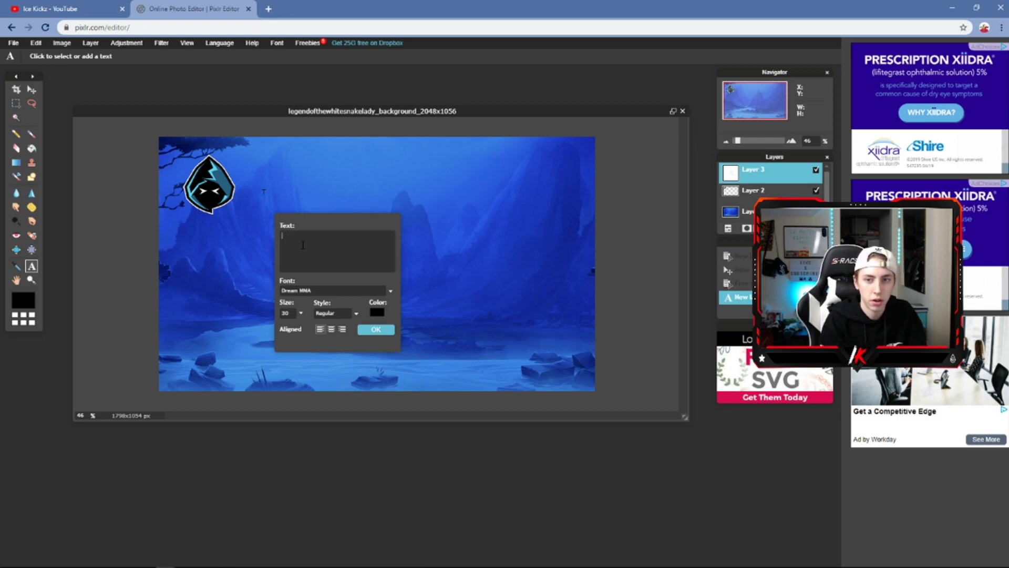
type("team")
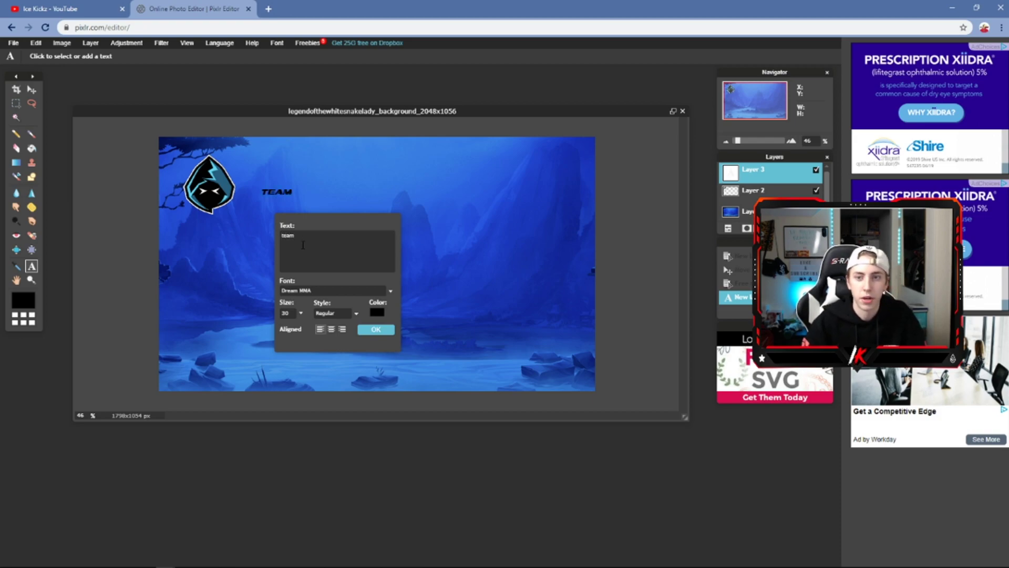
Step: Make the TEAM text white at size 114 and confirm it
left_click(379, 314)
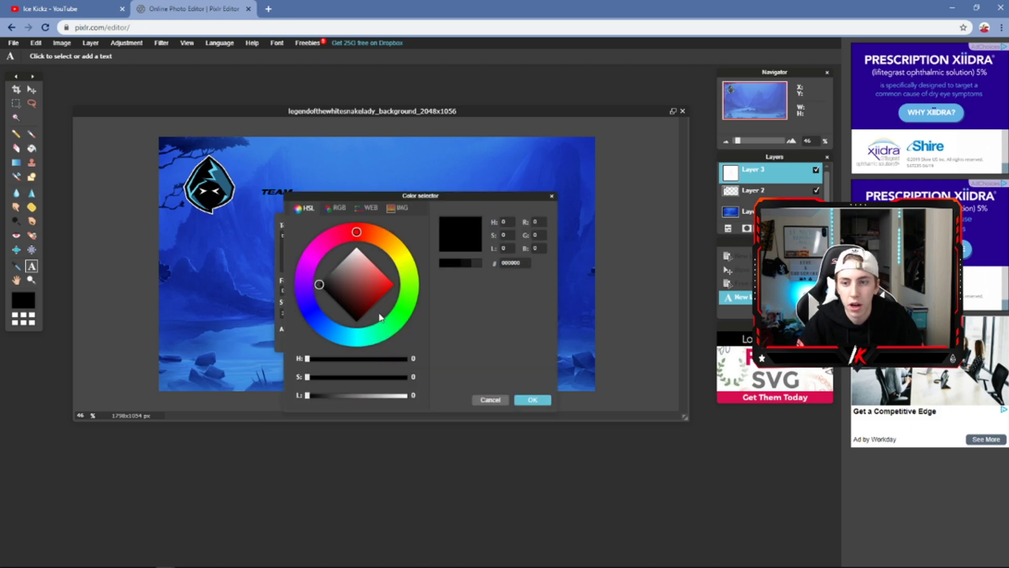
left_click_drag(343, 273, 357, 243)
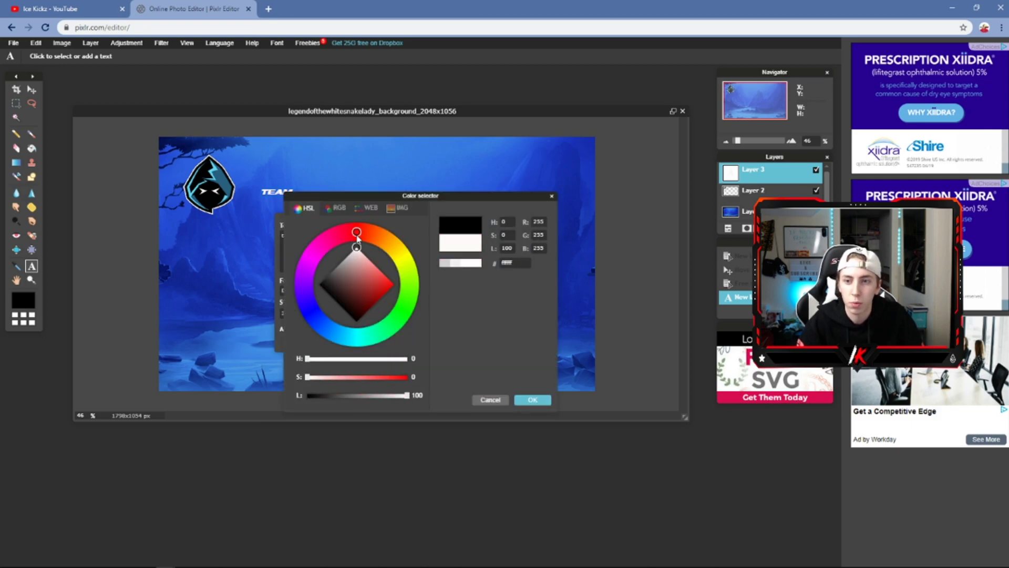
left_click(532, 399)
left_click(302, 313)
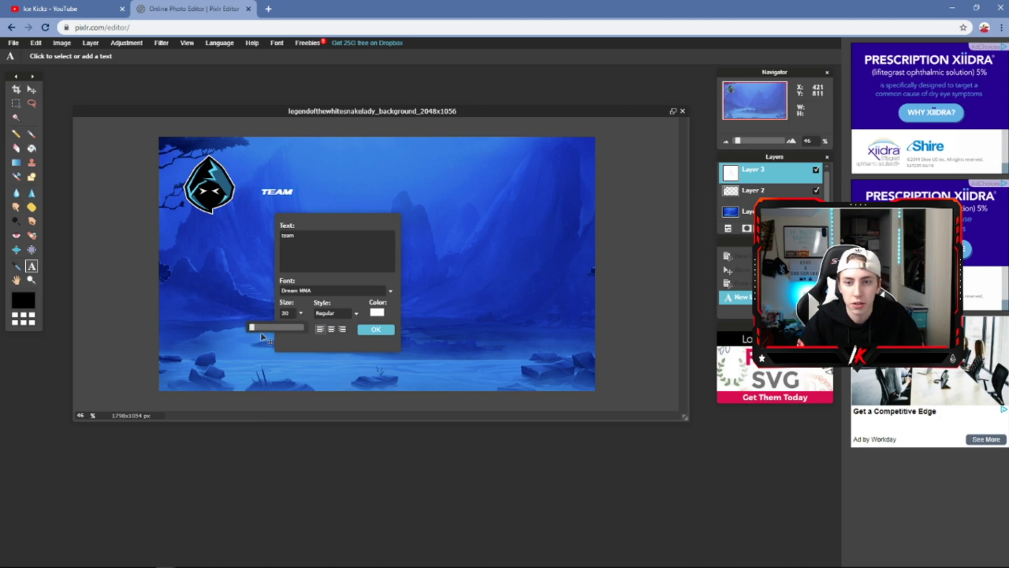
left_click_drag(252, 327, 257, 328)
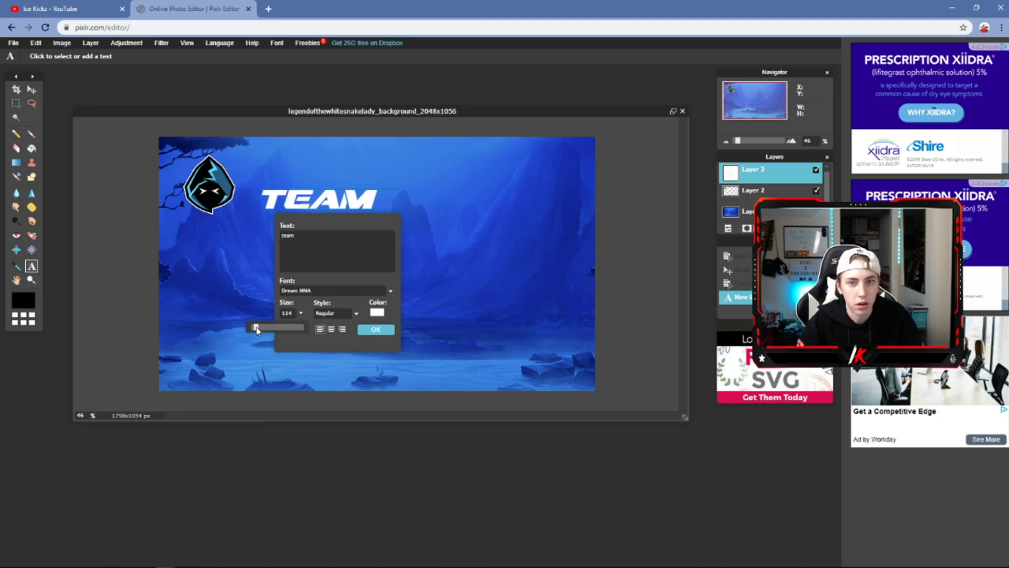
left_click(376, 329)
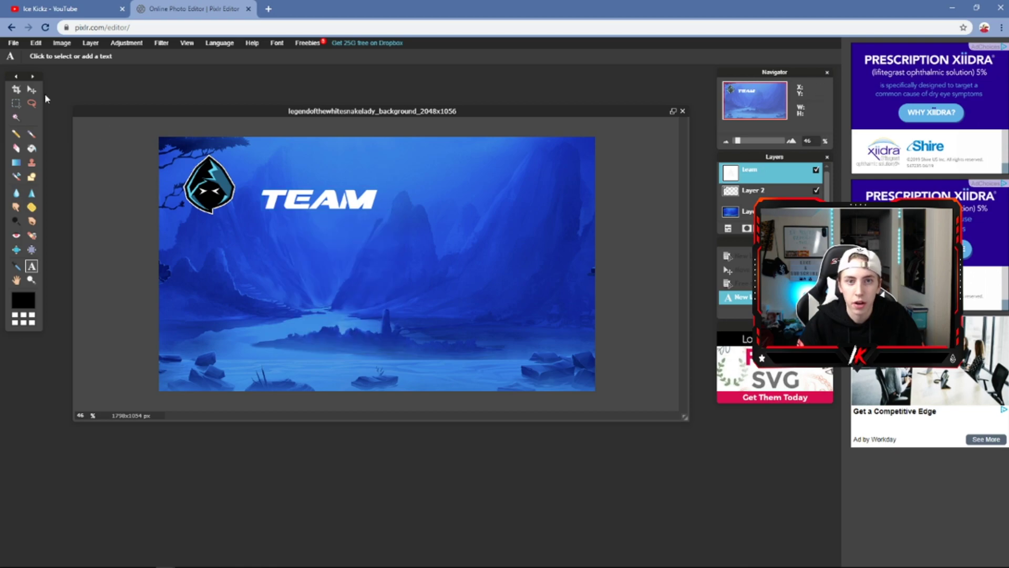
Step: Move the TEAM text up, right beside the logo
key("v")
left_click_drag(300, 208, 288, 189)
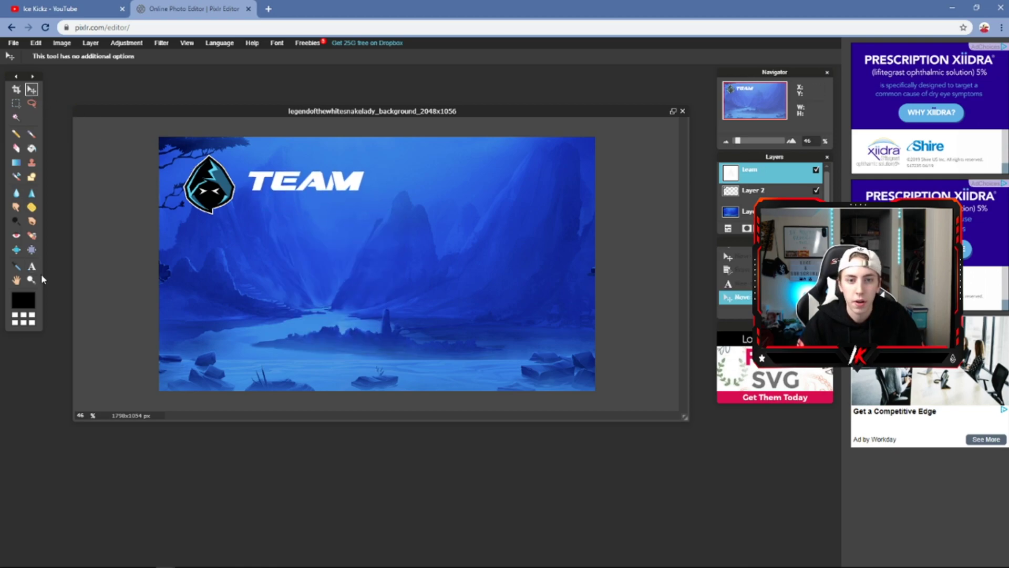
left_click(32, 265)
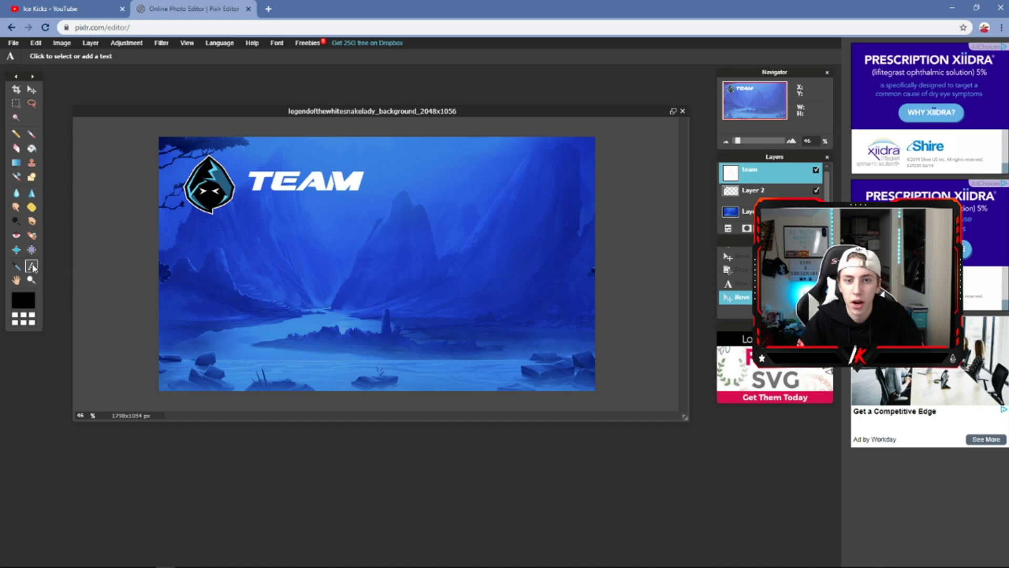
Step: Duplicate the team layer, shift the copy to the right, and open its text for editing
right_click(775, 177)
left_click(788, 182)
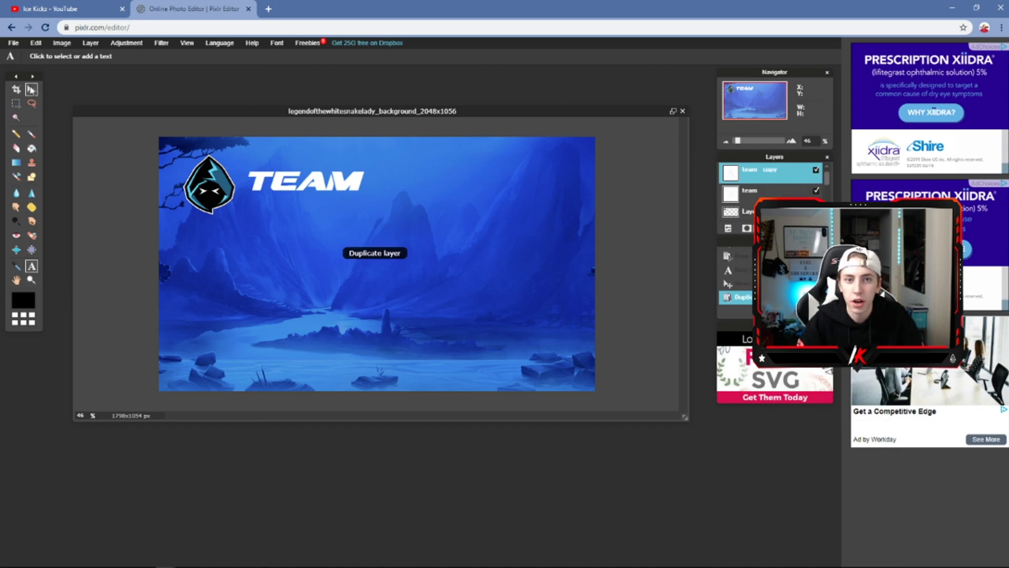
left_click(32, 89)
left_click_drag(305, 188, 428, 188)
left_click(31, 266)
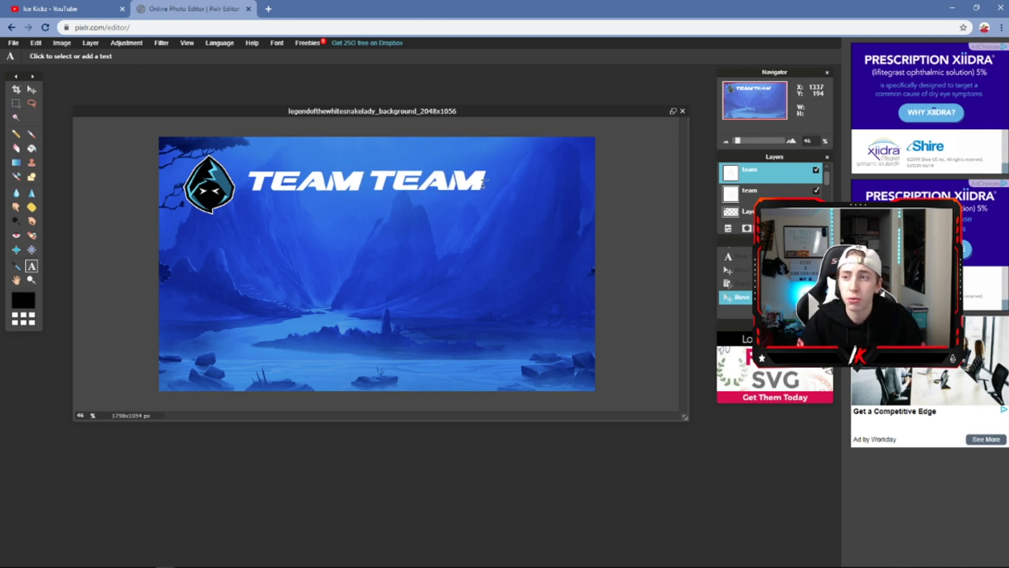
left_click(472, 181)
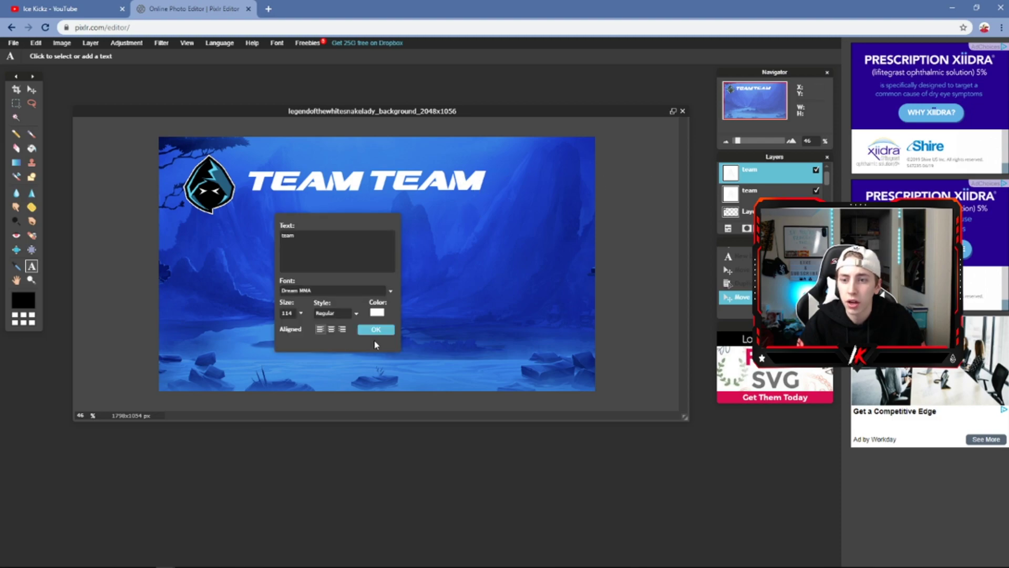
Step: Set the second word's colour to light blue #62d0f5
left_click(377, 313)
left_click(248, 349)
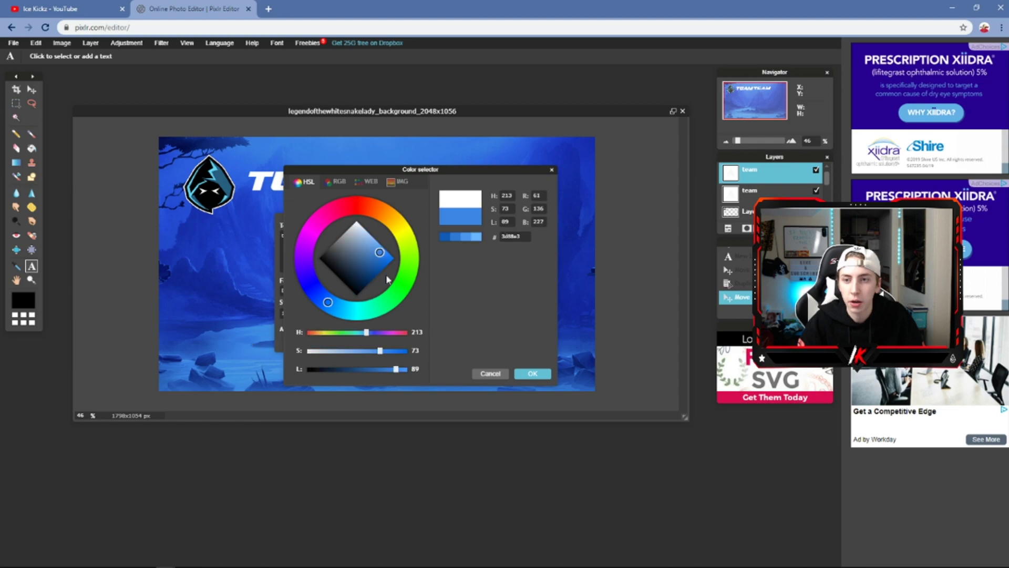
left_click_drag(463, 172, 588, 251)
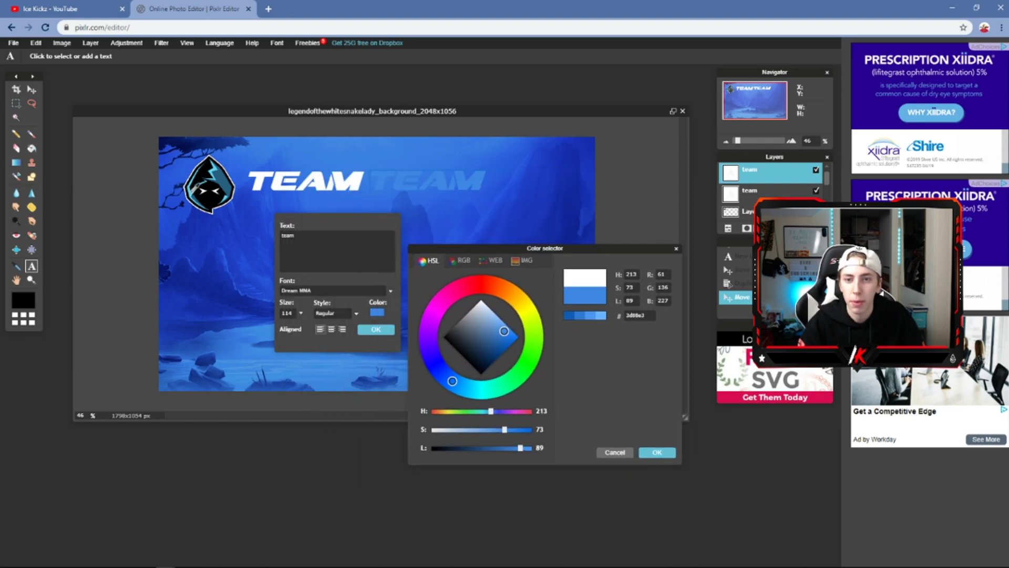
left_click(471, 356)
type("62d0f5")
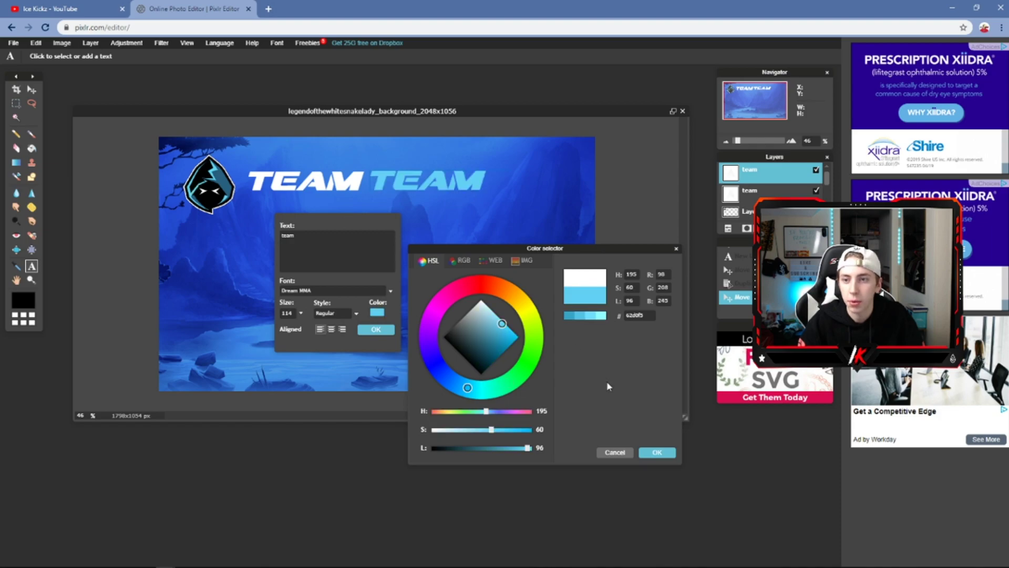
left_click(656, 453)
Step: Replace the copy's text with 'cloakz', then reopen it to enlarge it to size 134
left_click_drag(322, 234, 260, 237)
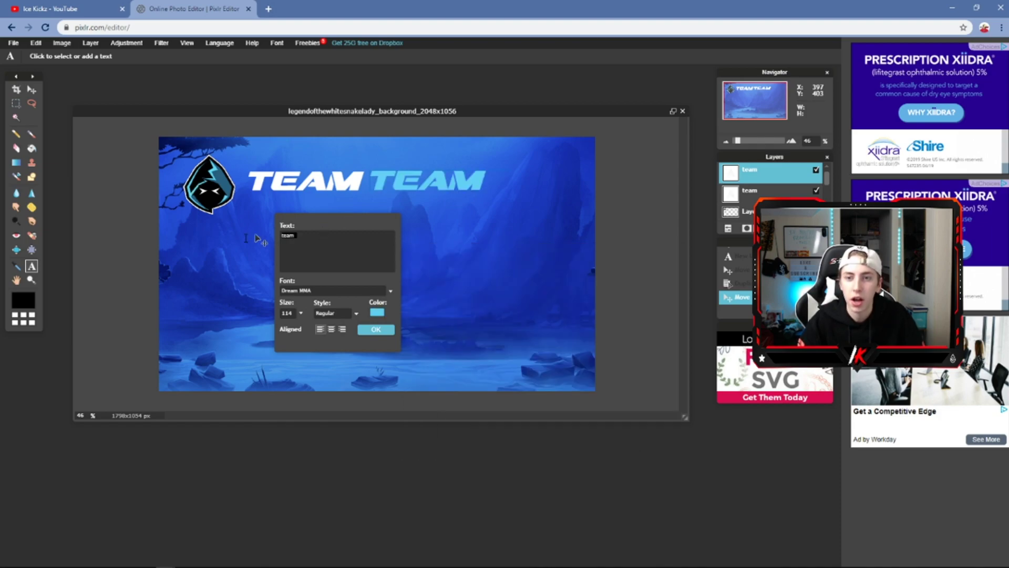
type("cloakz")
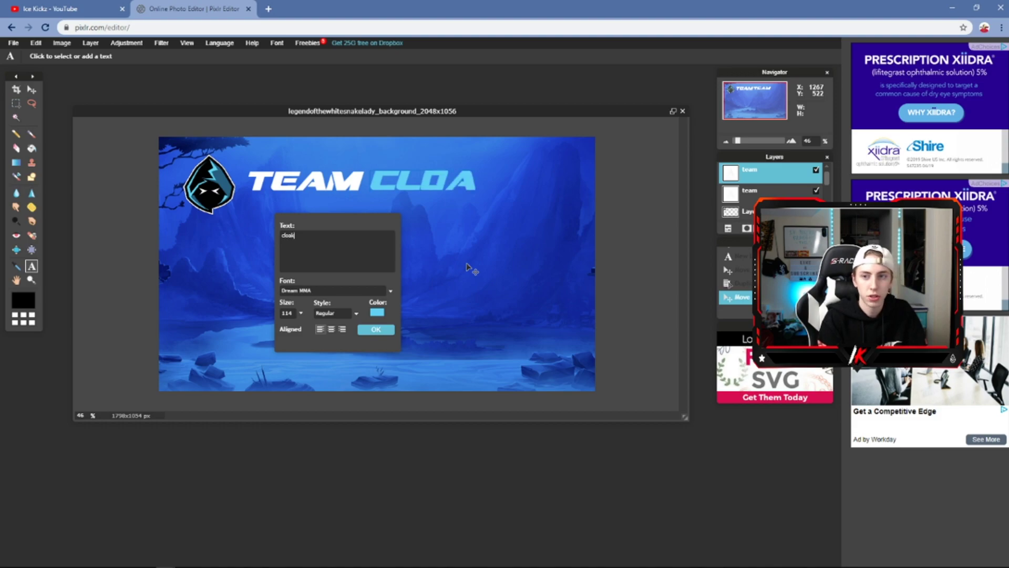
left_click(374, 329)
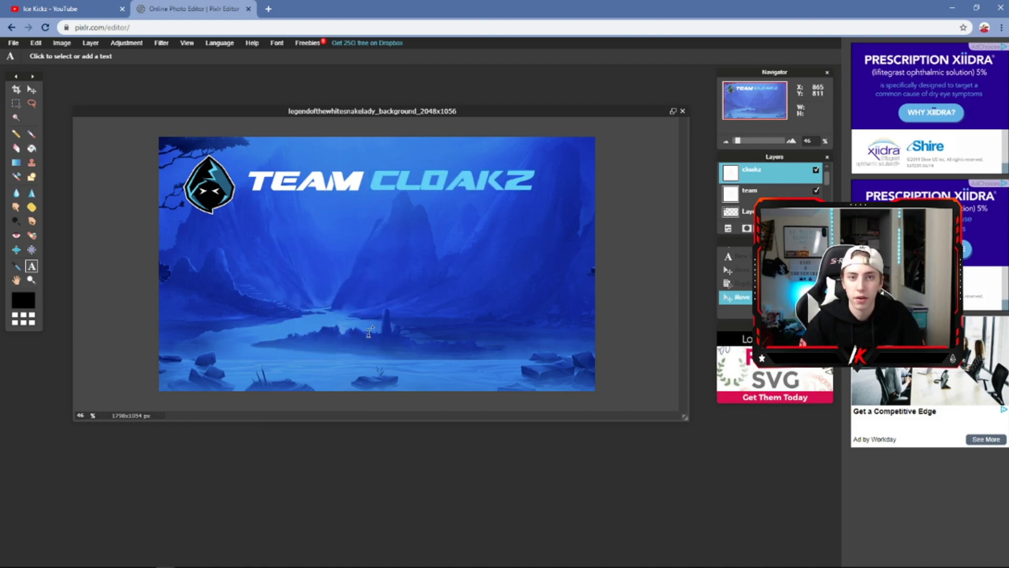
left_click(31, 90)
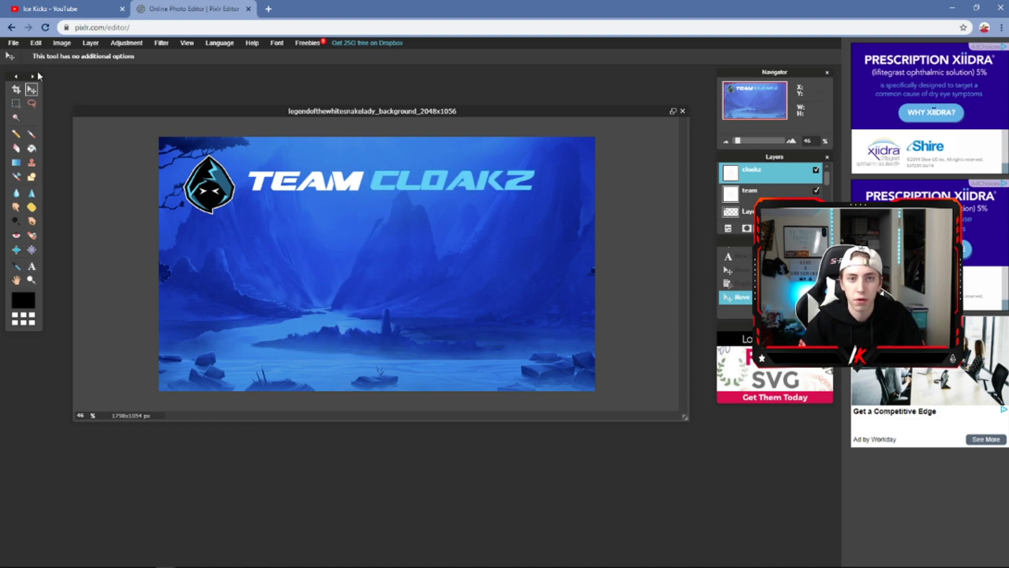
left_click(31, 266)
left_click(520, 176)
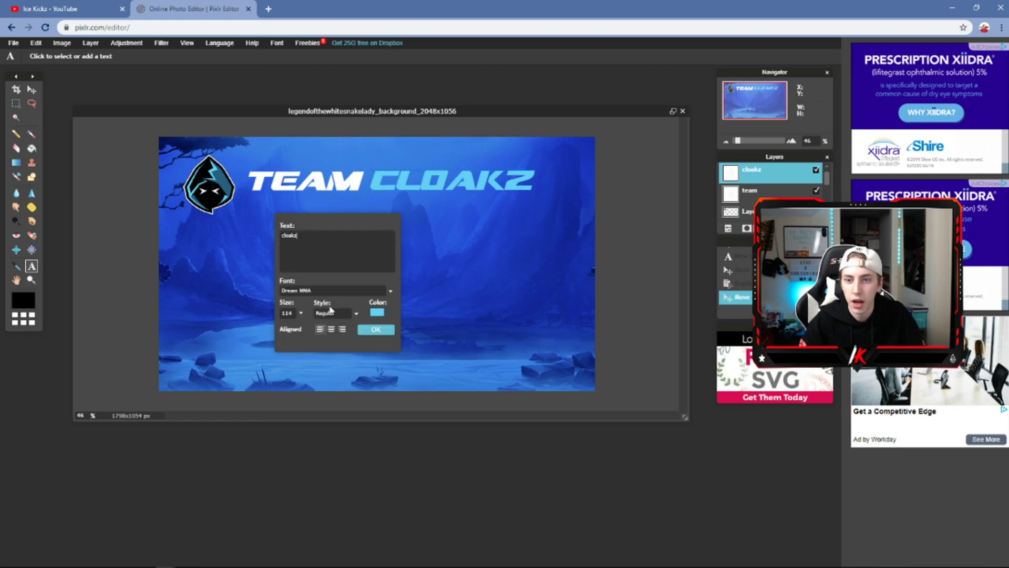
left_click(301, 314)
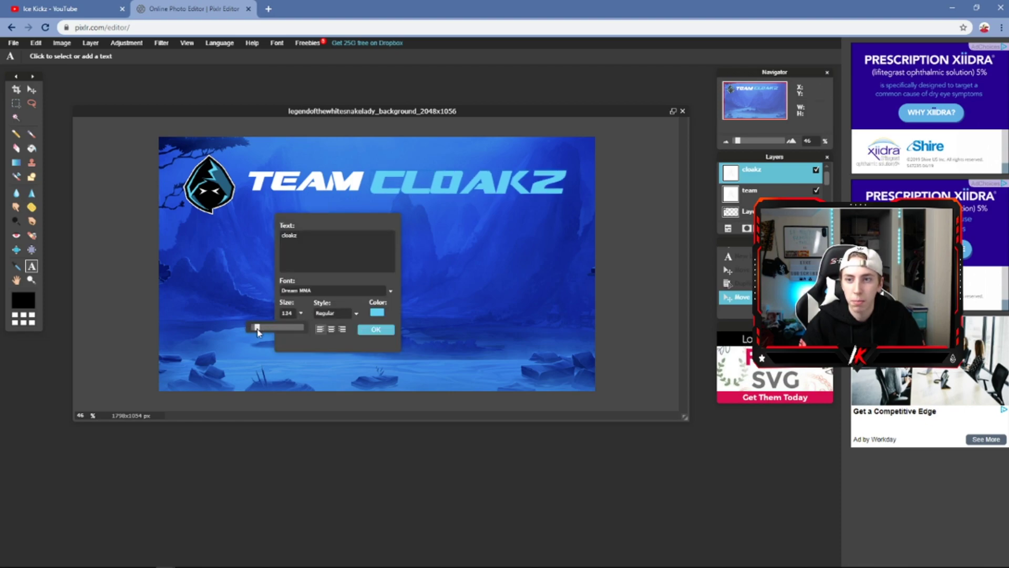